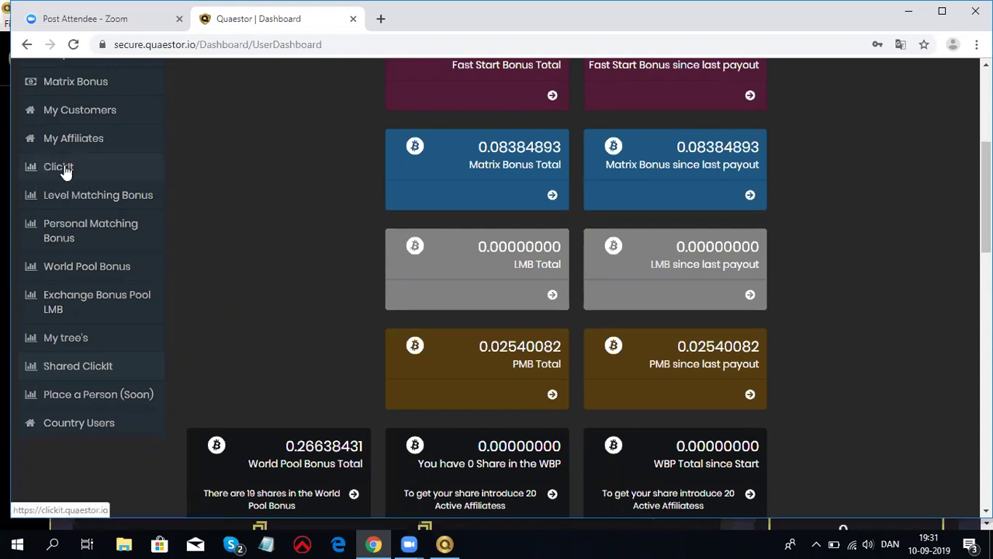
Step: Open Shared ClickIt, log in as quaestor with the account password, and decline saving the password in the browser
{"action": "left_click", "coordinate": [73, 365]}
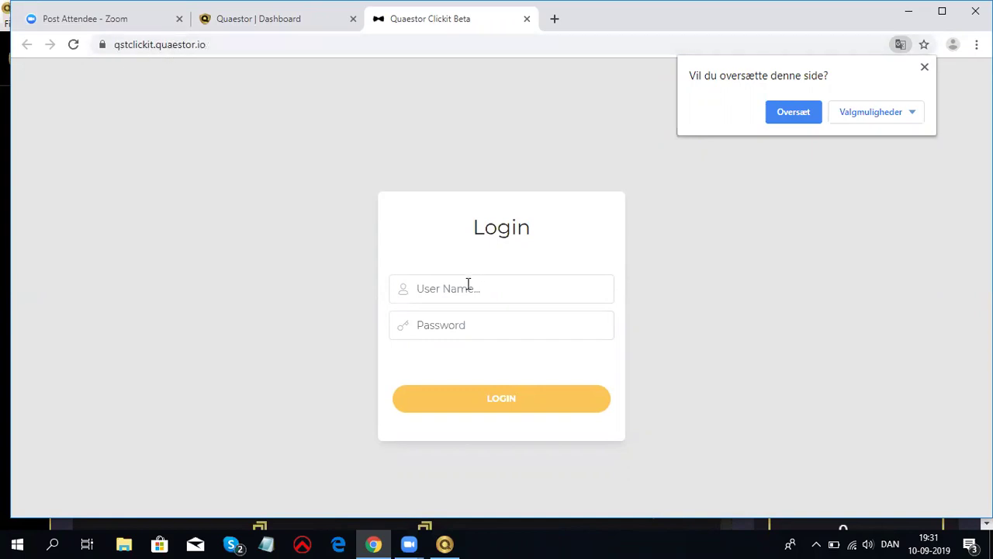
{"action": "left_click", "coordinate": [467, 286]}
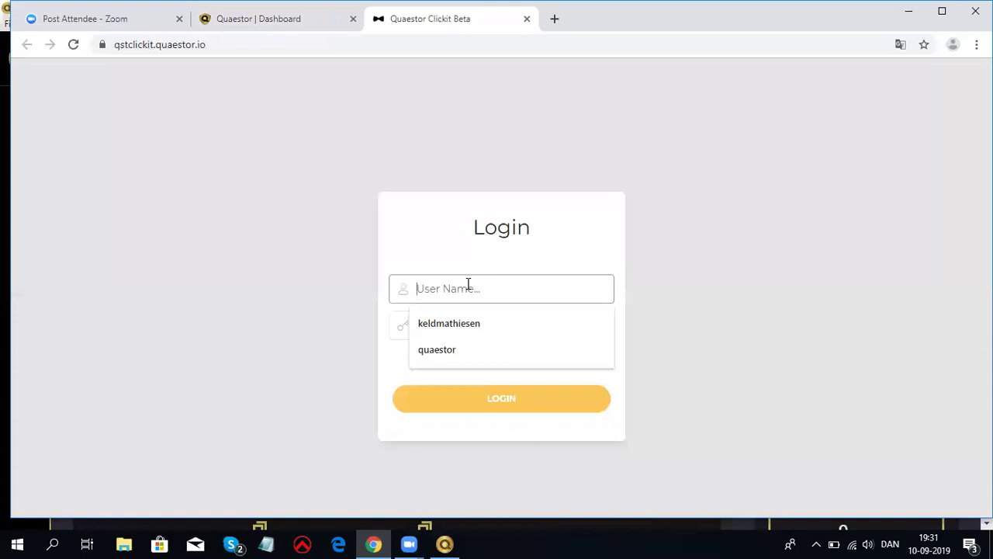
{"action": "type", "text": "quaestor"}
{"action": "left_click", "coordinate": [463, 326]}
{"action": "type", "text": "q"}
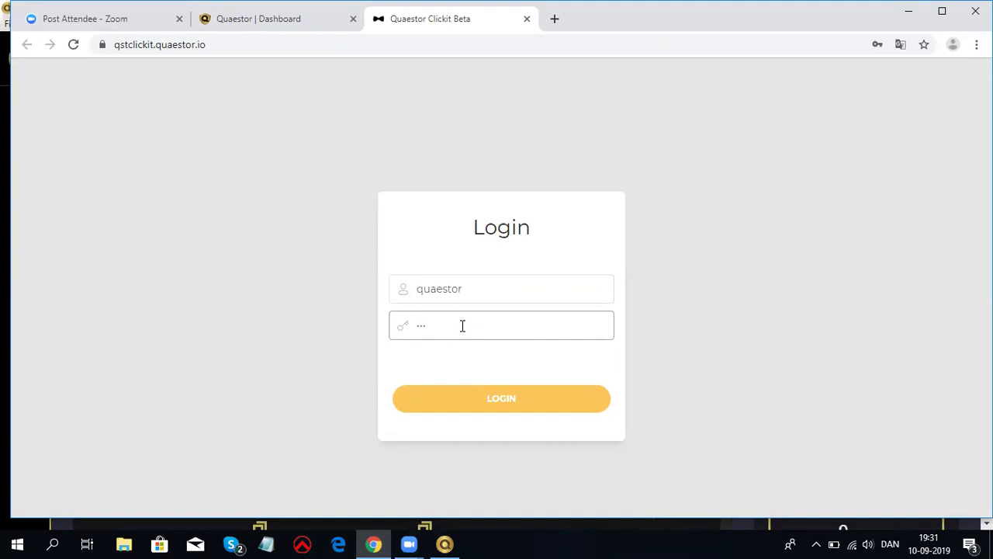
{"action": "left_click", "coordinate": [502, 395]}
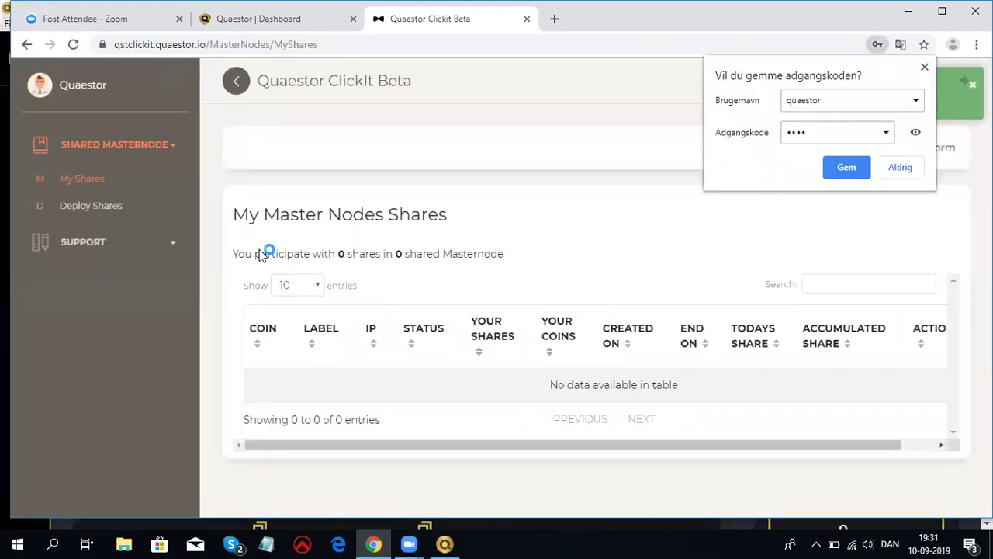
{"action": "left_click", "coordinate": [911, 164]}
Step: Open the Deploy Shares page of the shared masternode and set the deployed shares to 10
{"action": "left_click", "coordinate": [90, 205]}
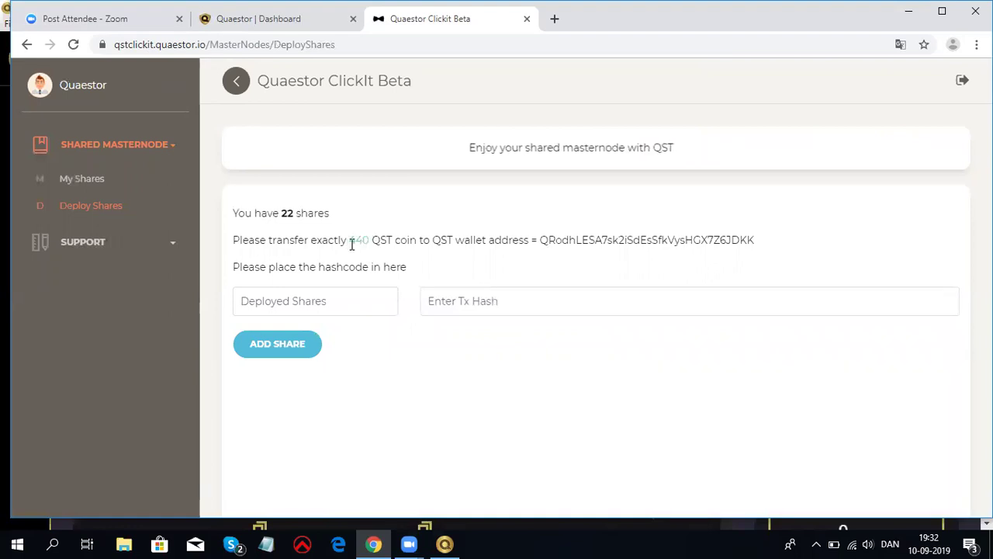
{"action": "left_click", "coordinate": [266, 302]}
{"action": "type", "text": "10"}
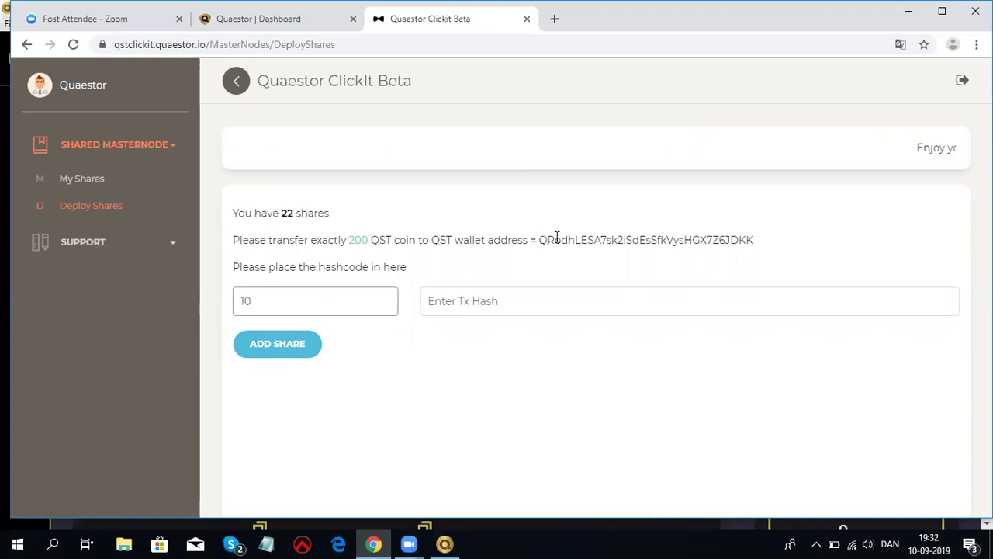
Step: Select and copy the full QST wallet address given in the transfer instructions
{"action": "left_click_drag", "start_coordinate": [540, 240], "coordinate": [579, 239]}
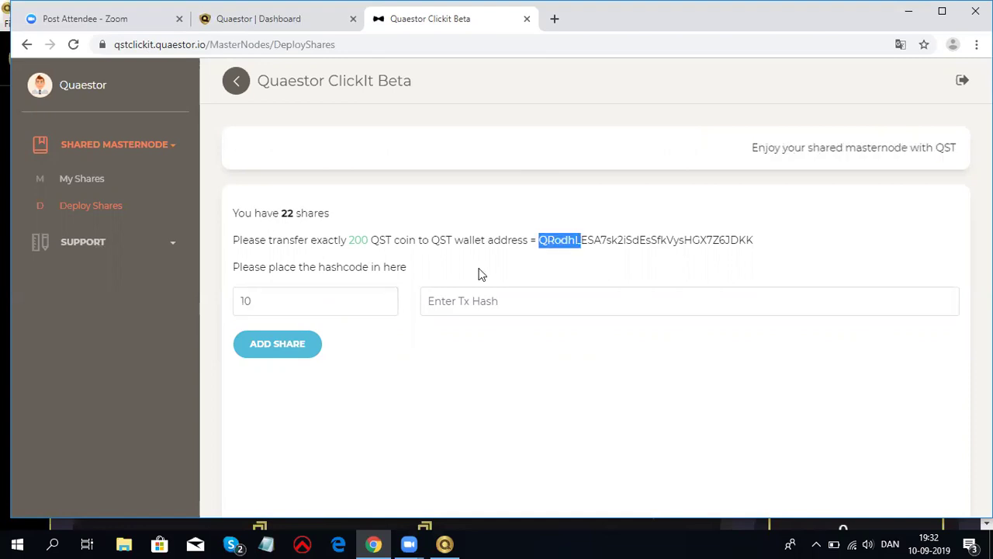
{"action": "left_click", "coordinate": [526, 239]}
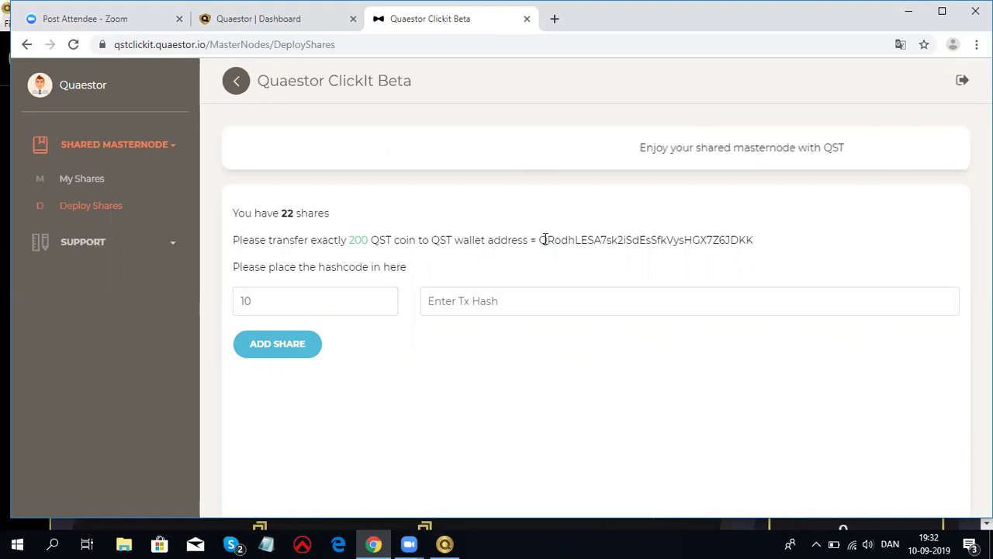
{"action": "left_click_drag", "start_coordinate": [545, 239], "coordinate": [527, 240]}
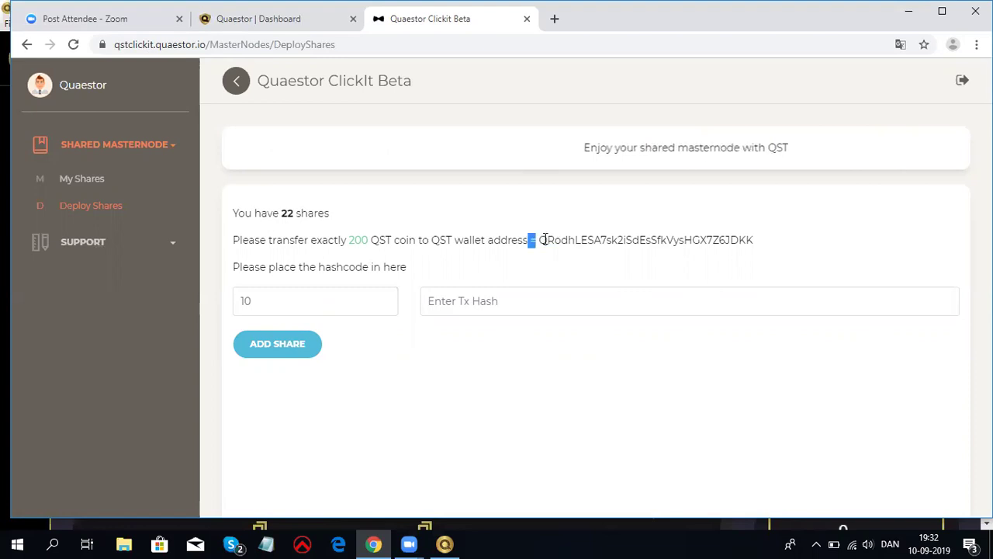
{"action": "left_click", "coordinate": [625, 238]}
{"action": "double_click", "coordinate": [625, 239]}
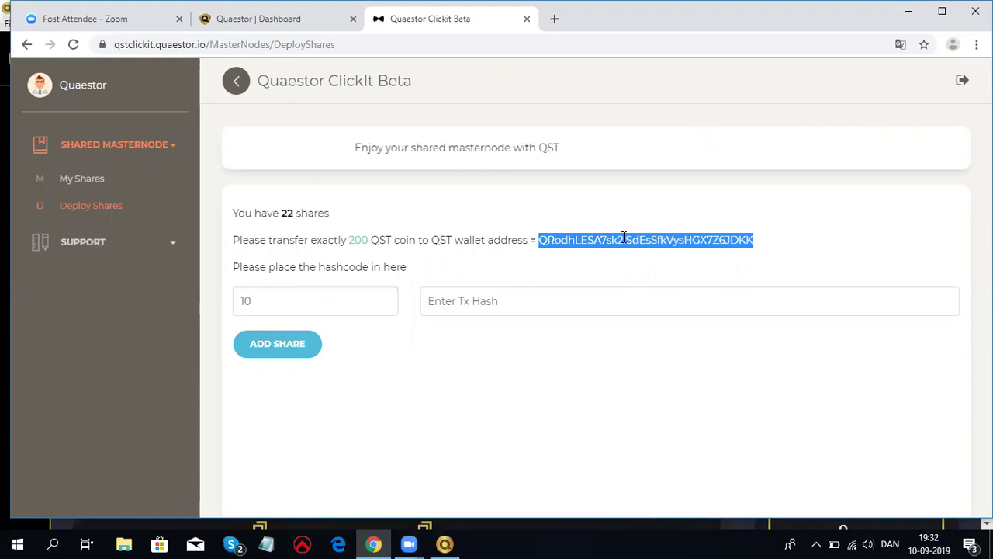
Step: Switch to the QuaestorCoin wallet and paste the copied wallet address as the recipient of an outgoing payment
{"action": "left_click", "coordinate": [444, 543]}
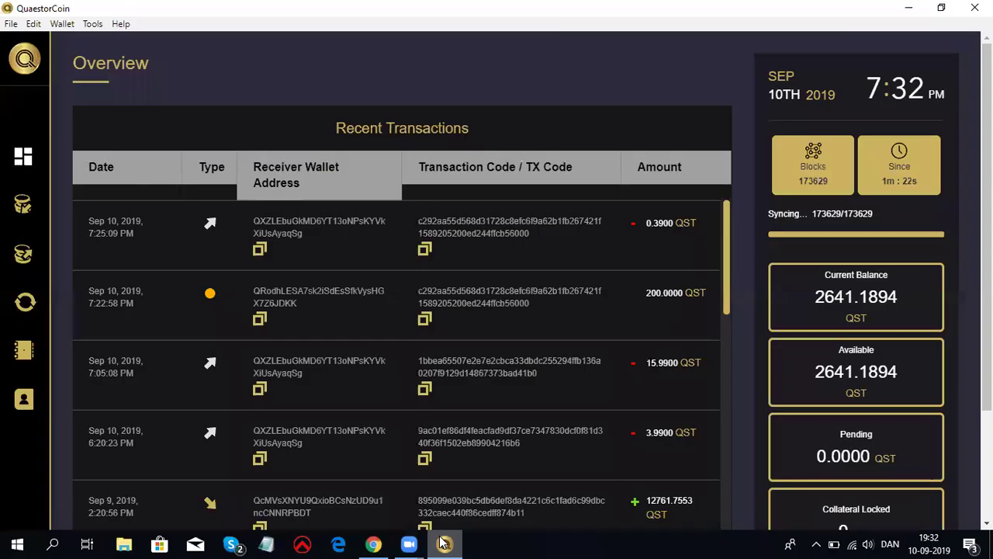
{"action": "left_click", "coordinate": [24, 258]}
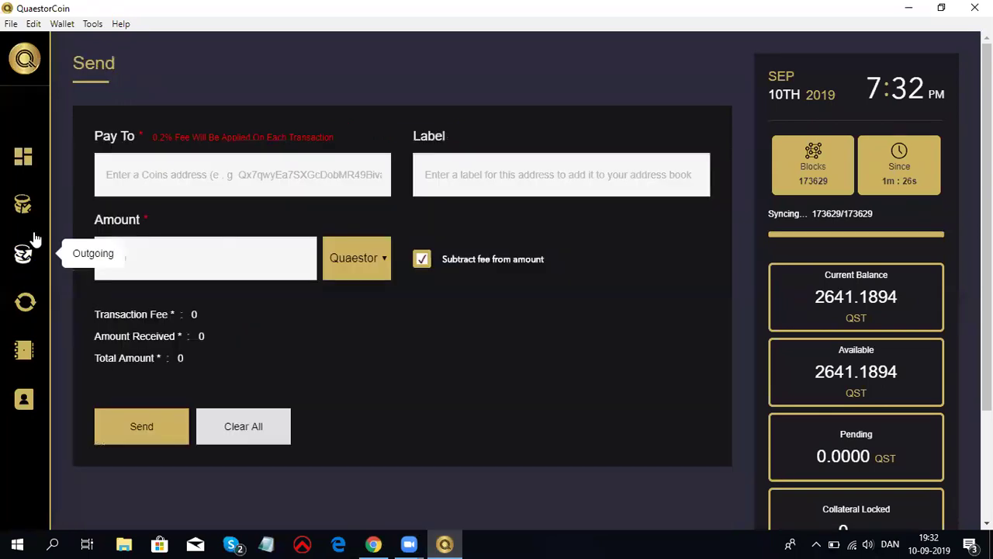
{"action": "right_click", "coordinate": [124, 172]}
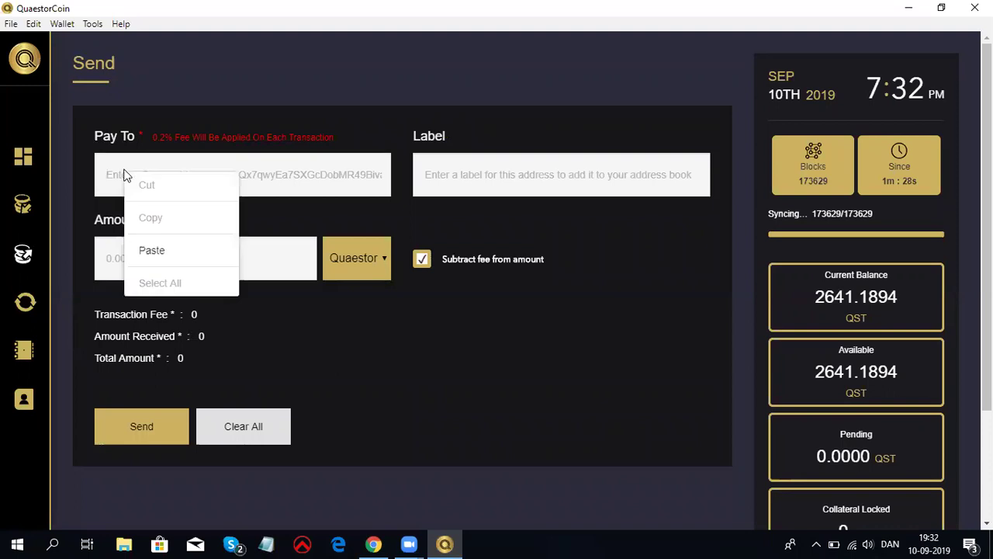
{"action": "left_click", "coordinate": [153, 250]}
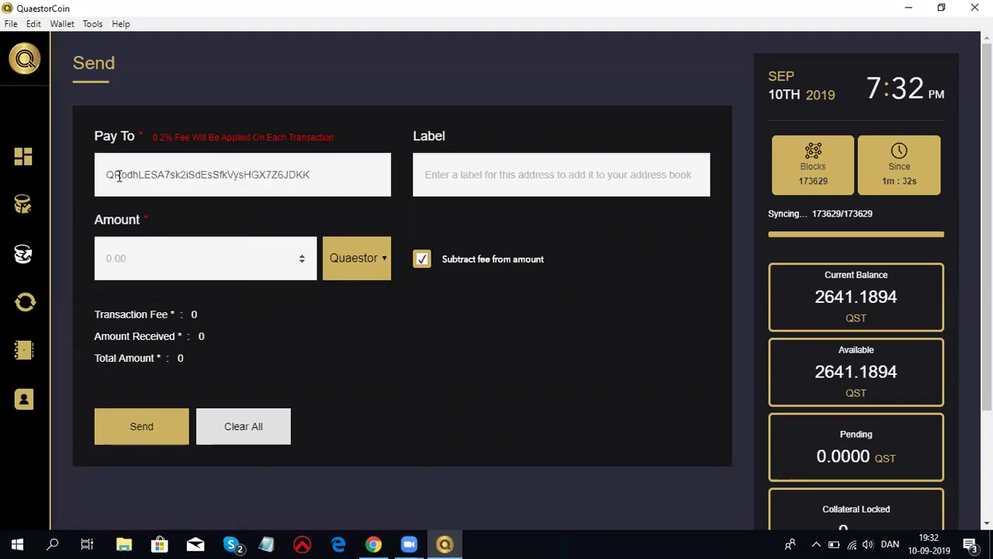
Step: Set the payment amount to 200 QST and disable subtracting the fee from the amount
{"action": "left_click", "coordinate": [141, 263]}
{"action": "type", "text": "1"}
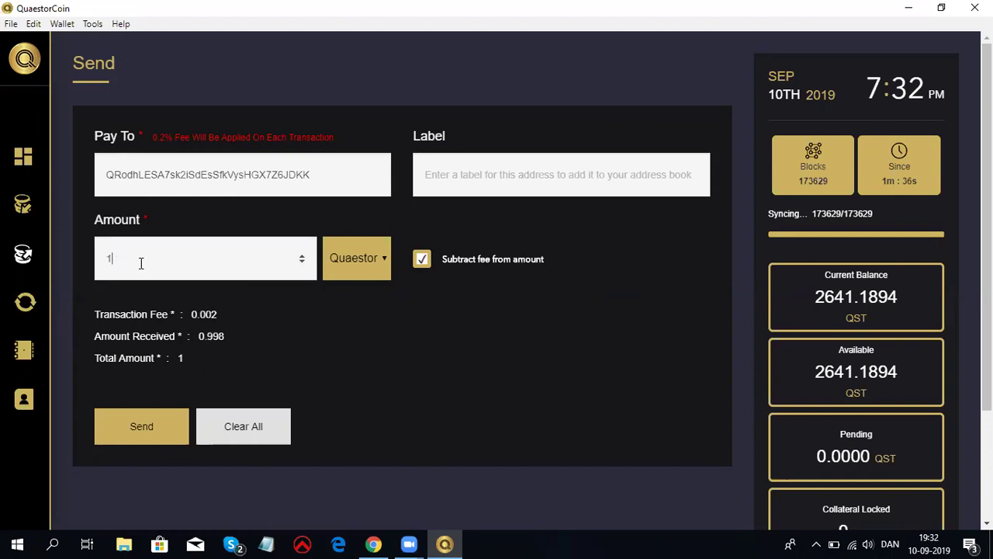
{"action": "key", "text": "BackSpace"}
{"action": "type", "text": "200"}
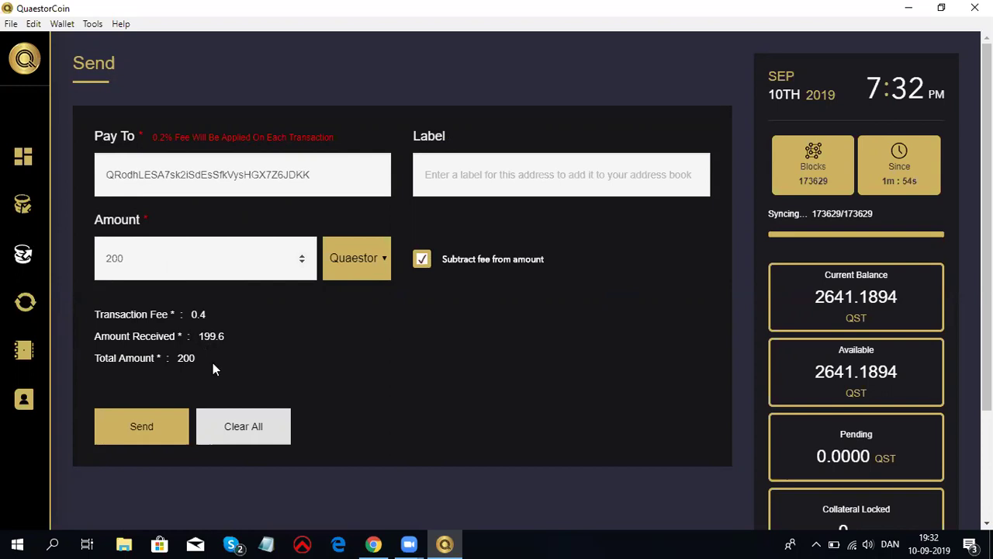
{"action": "left_click", "coordinate": [422, 260]}
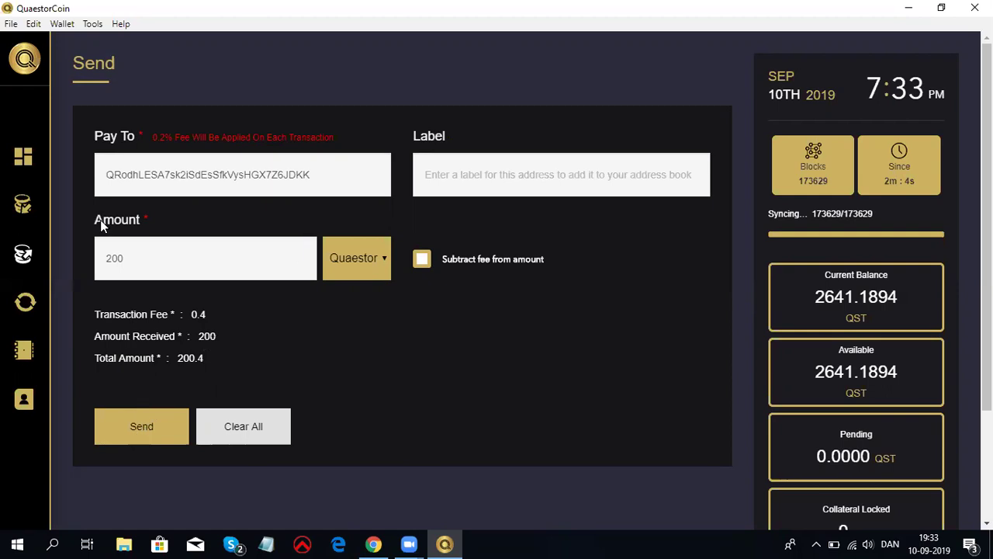
Step: Copy the transaction code of the 200 QST transaction from the wallet's recent transactions overview
{"action": "left_click", "coordinate": [24, 159]}
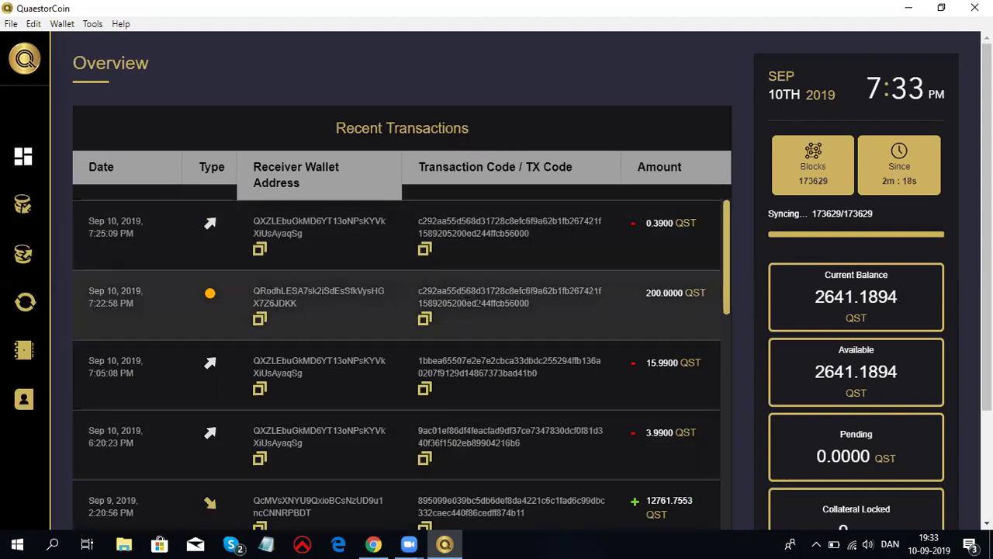
{"action": "left_click", "coordinate": [424, 322]}
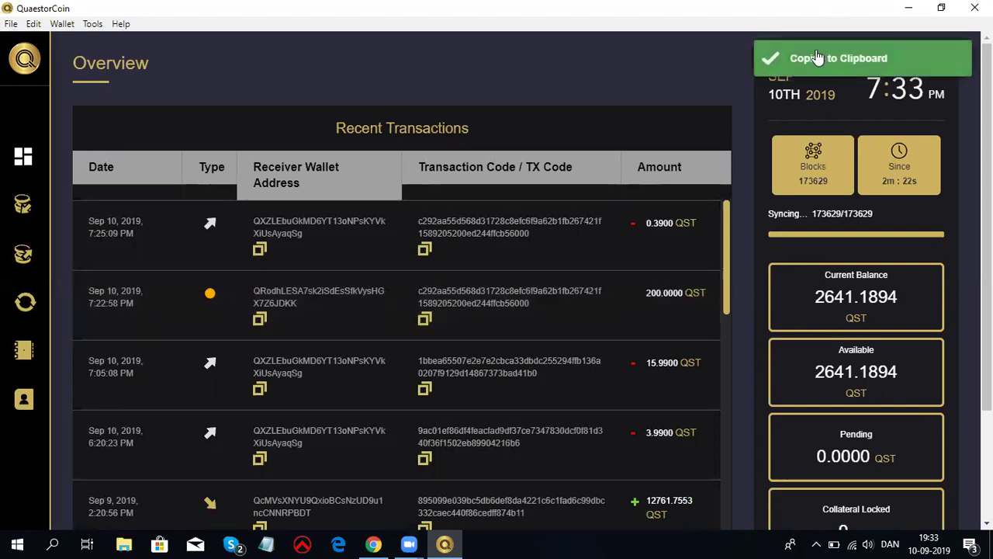
Step: Switch back to Chrome, paste the copied transaction code as the Tx hash for the 10 shares, and add the share
{"action": "left_click", "coordinate": [372, 544]}
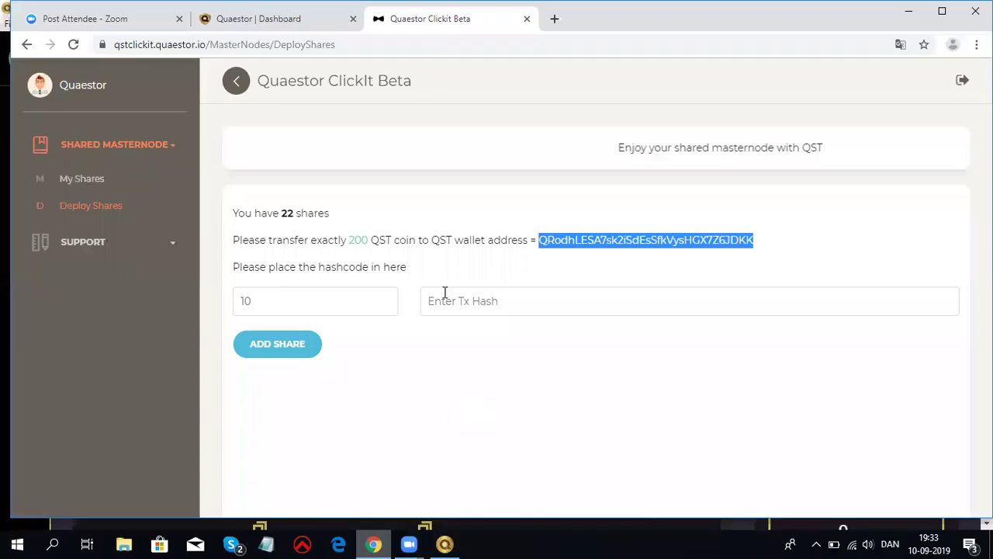
{"action": "left_click", "coordinate": [445, 300]}
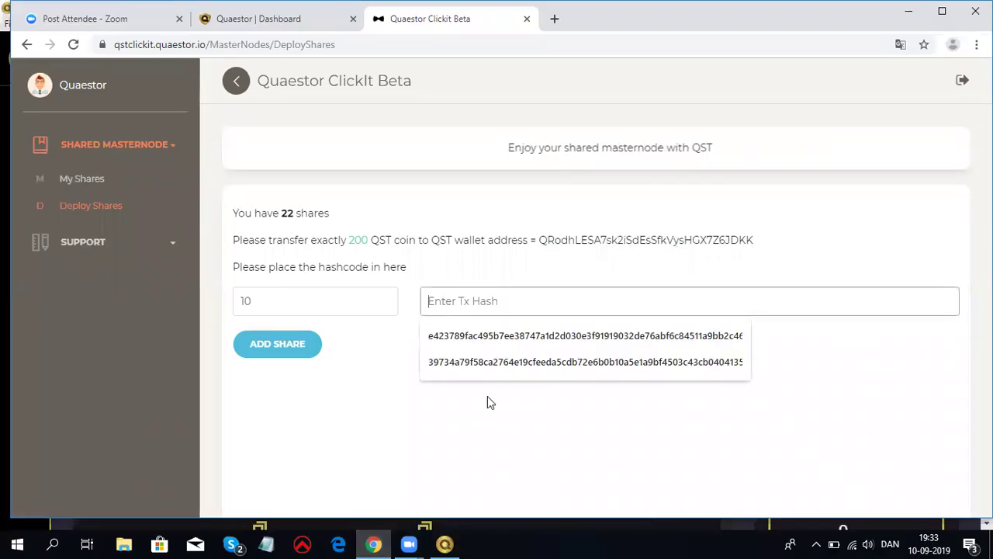
{"action": "right_click", "coordinate": [445, 300]}
{"action": "left_click", "coordinate": [489, 413]}
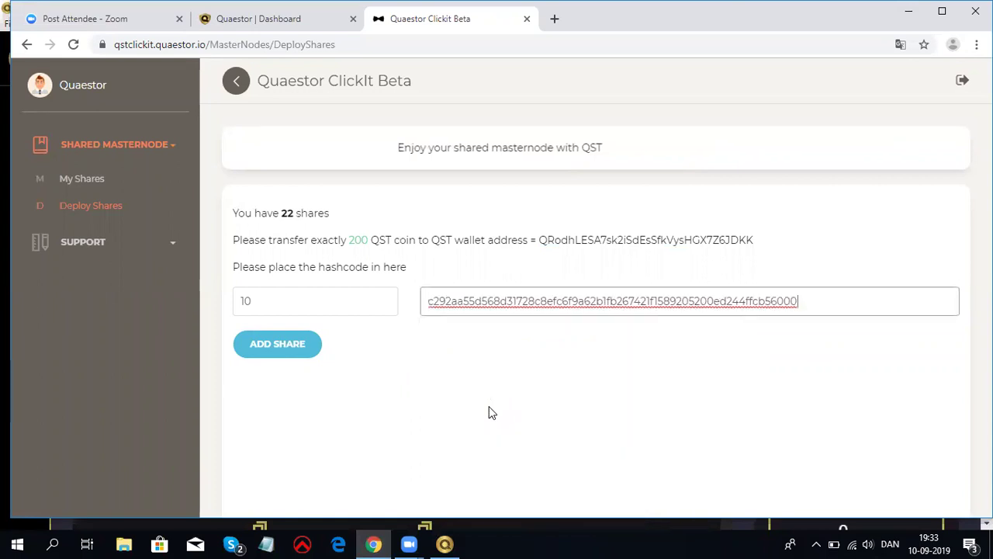
{"action": "left_click", "coordinate": [277, 343]}
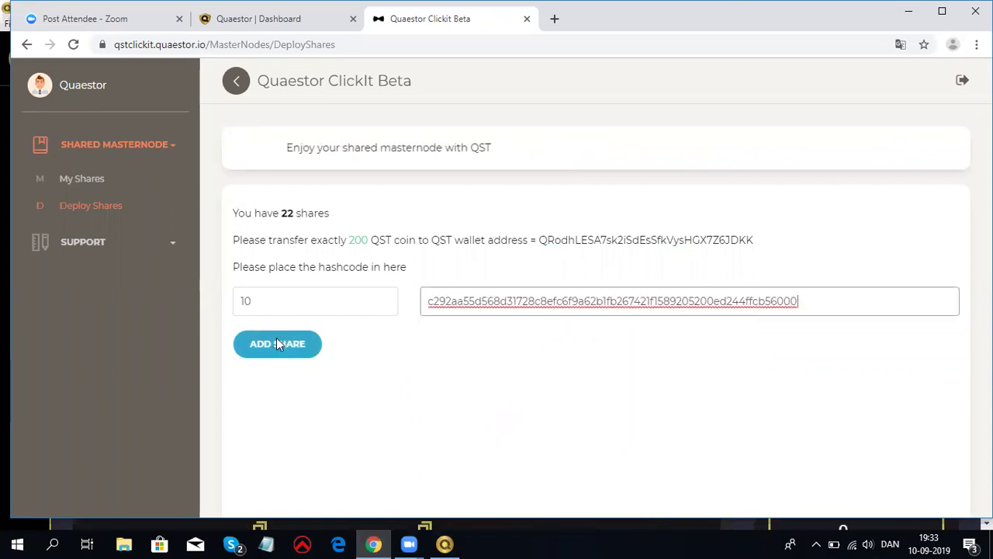